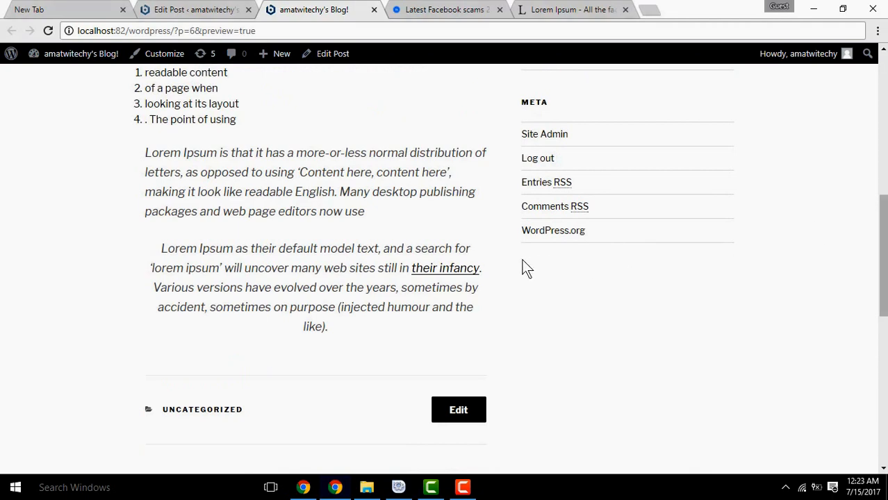
Step: Test the "their infancy" link in the post preview, and return to the preview to open the post for editing
{"action": "left_click", "coordinate": [448, 278]}
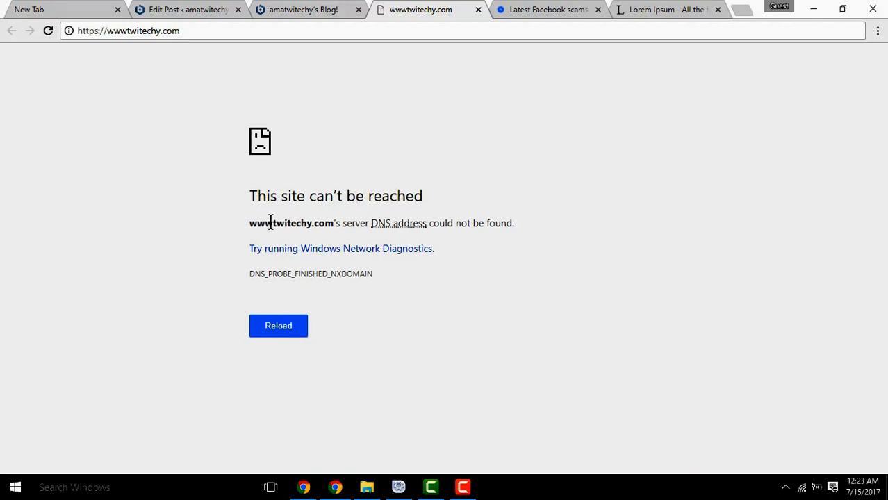
{"action": "left_click", "coordinate": [309, 9]}
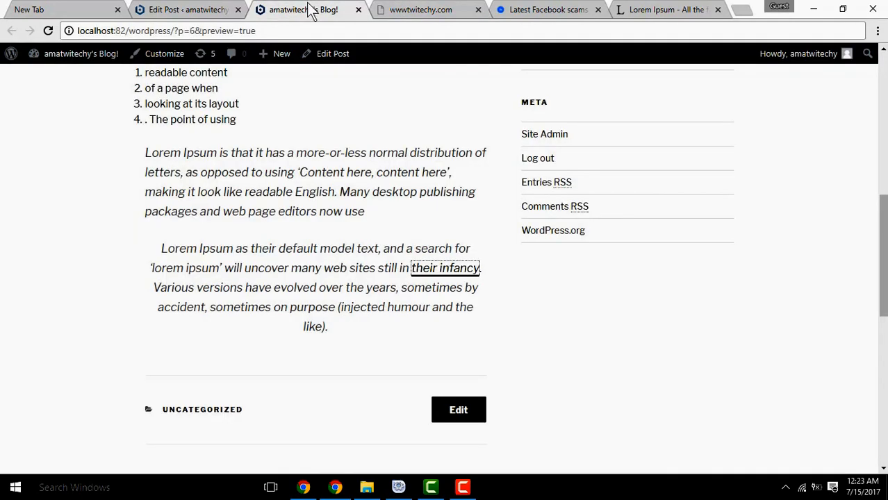
{"action": "mouse_move", "coordinate": [79, 59]}
{"action": "left_click", "coordinate": [332, 55]}
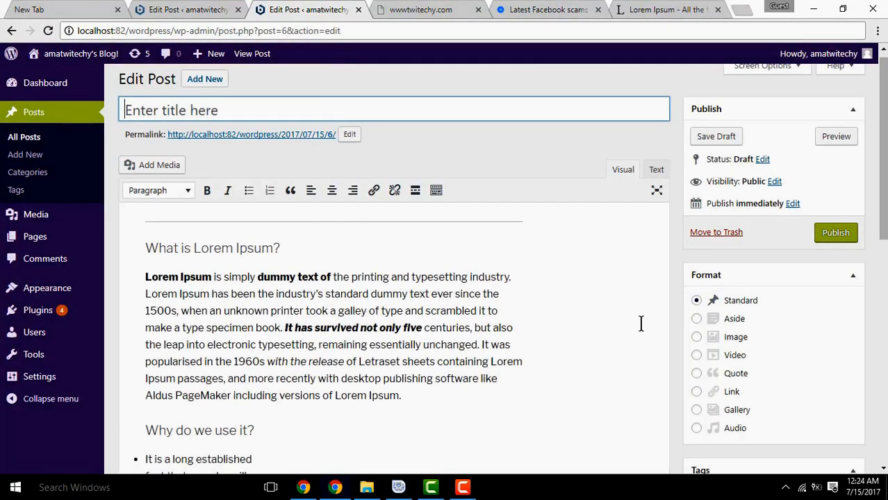
Step: Correct the URL of the "their infancy" link to twitechy.com and save the post as a draft
{"action": "scroll", "coordinate": [793, 337], "scroll_direction": "down", "scroll_amount": 5}
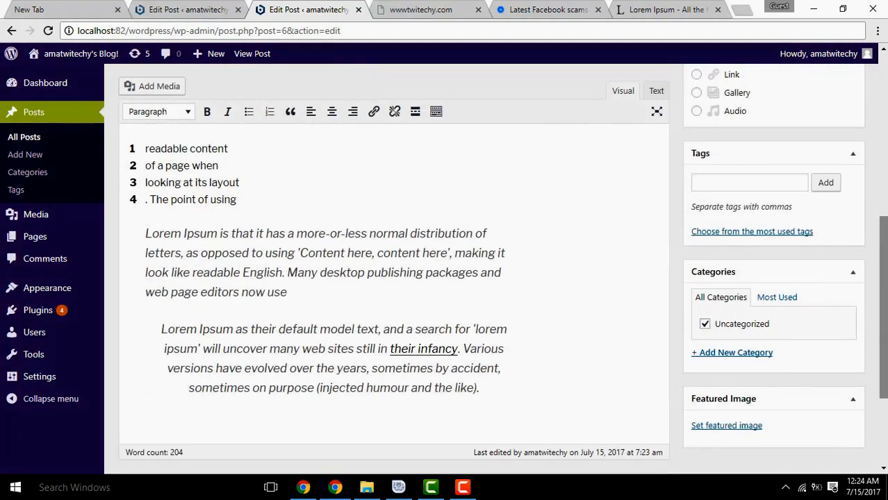
{"action": "left_click", "coordinate": [431, 352]}
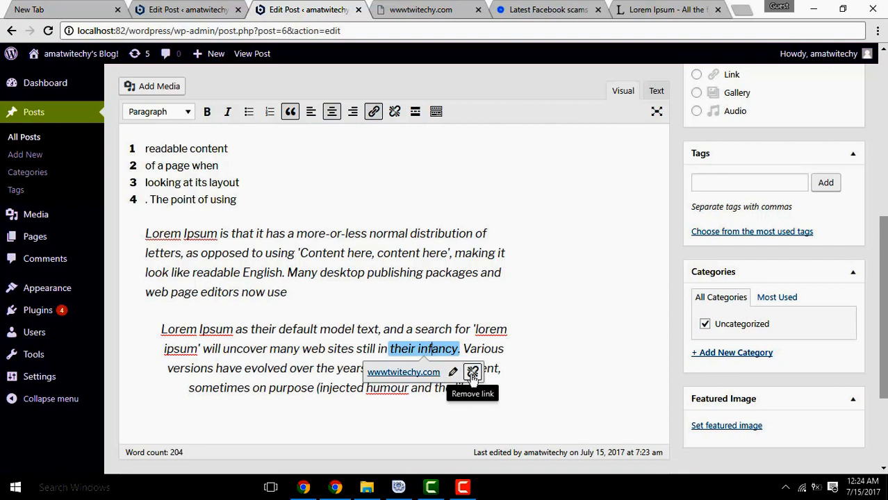
{"action": "left_click", "coordinate": [454, 373]}
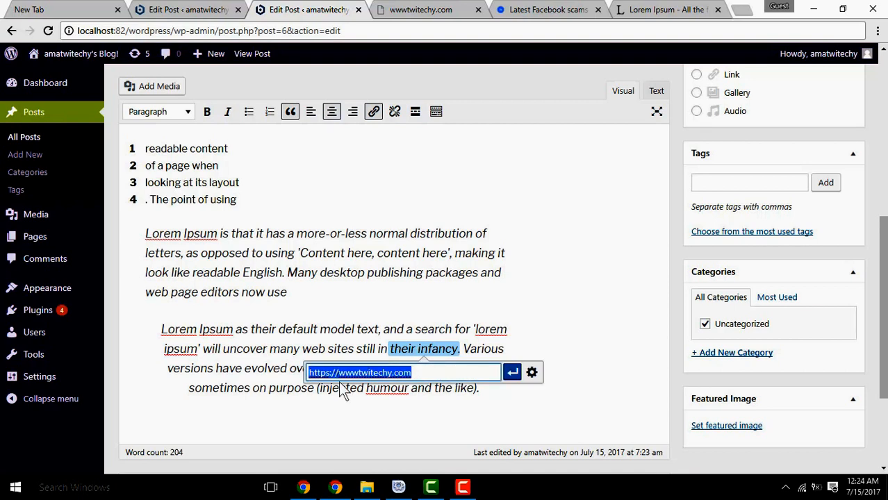
{"action": "left_click", "coordinate": [359, 373]}
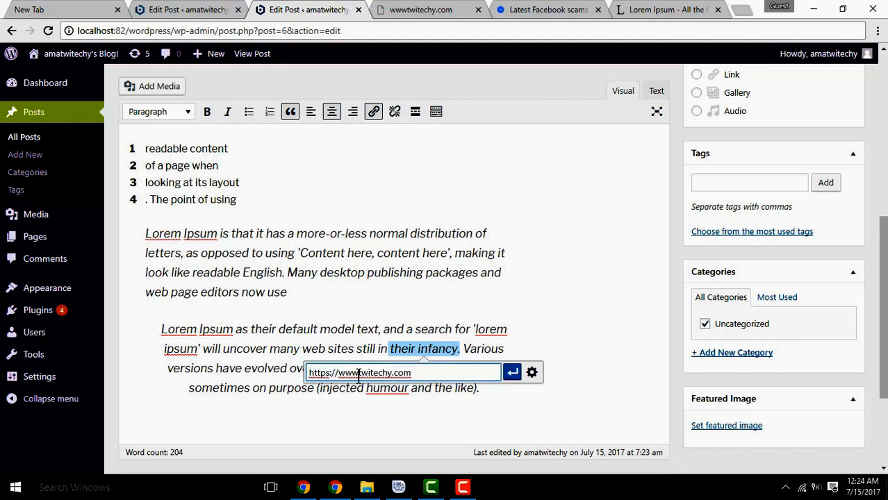
{"action": "left_click", "coordinate": [512, 373]}
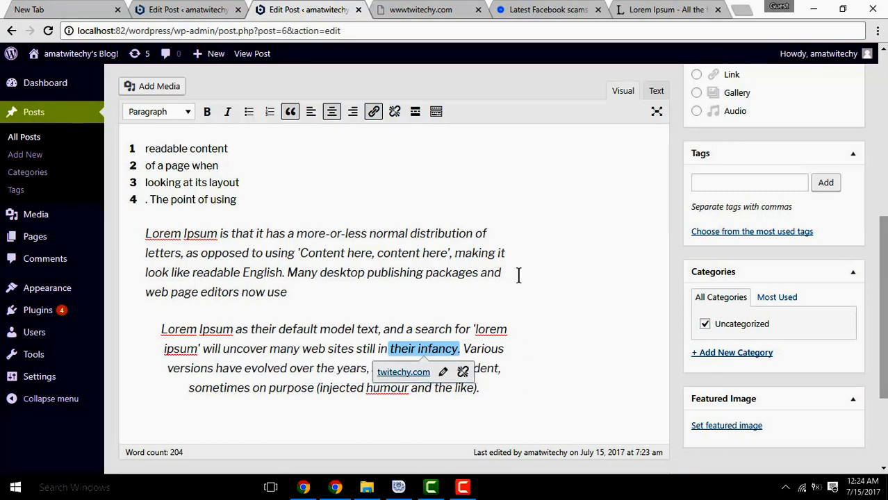
{"action": "scroll", "coordinate": [566, 187], "scroll_direction": "up", "scroll_amount": 5}
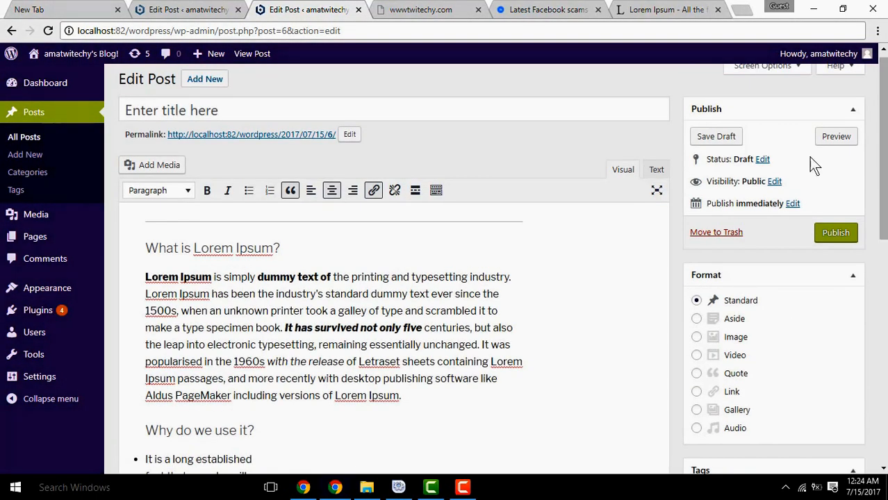
{"action": "left_click", "coordinate": [705, 136]}
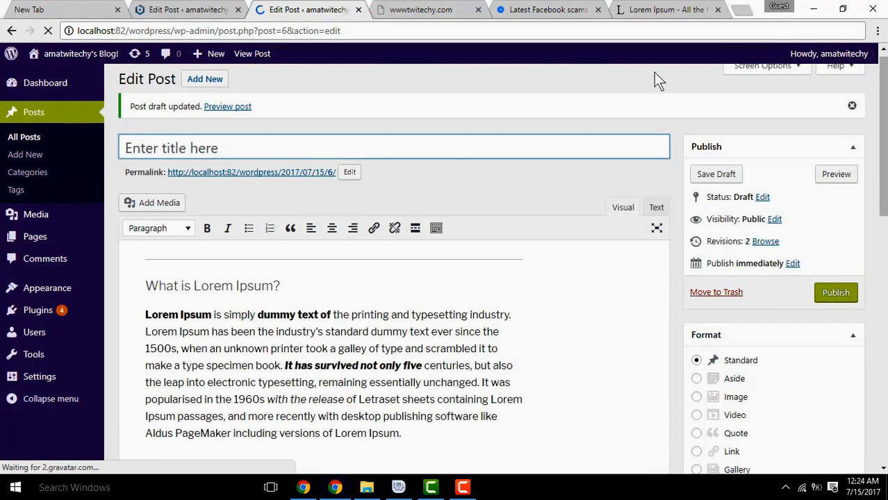
Step: Preview the updated draft from the post editor and close the unreachable wwwtwitechy.com page
{"action": "left_click", "coordinate": [414, 11]}
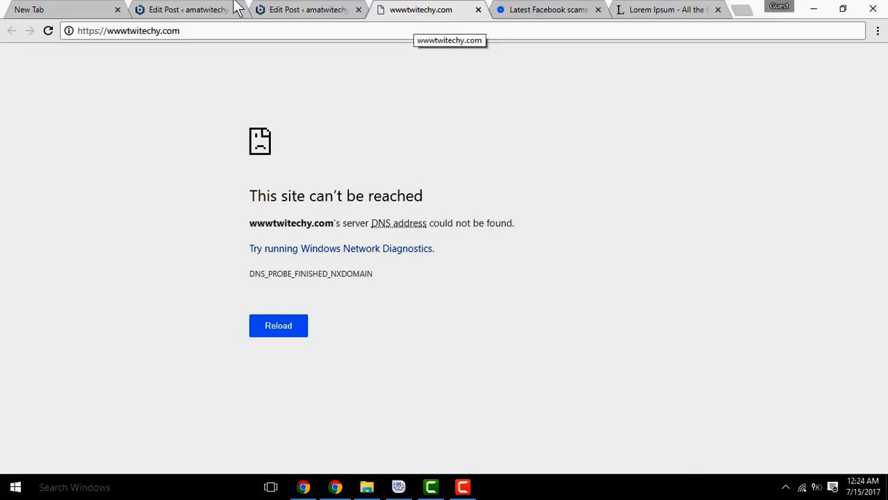
{"action": "left_click", "coordinate": [48, 31]}
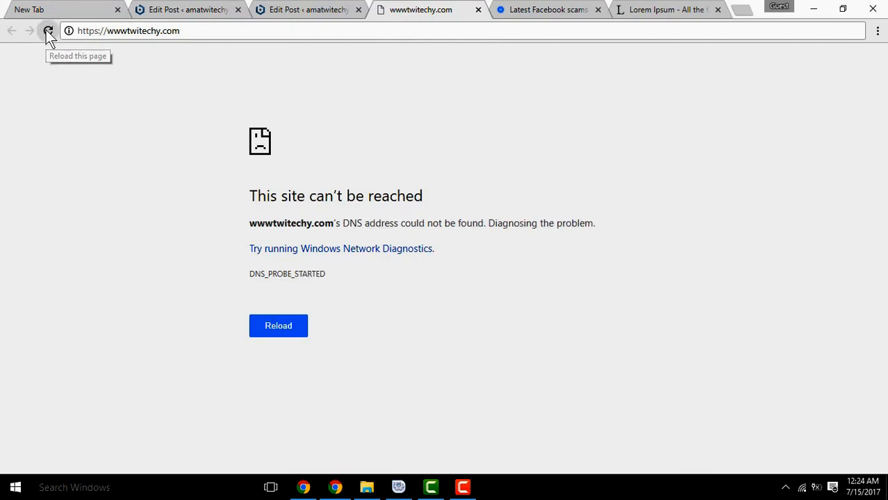
{"action": "left_click", "coordinate": [307, 9]}
{"action": "left_click", "coordinate": [833, 182]}
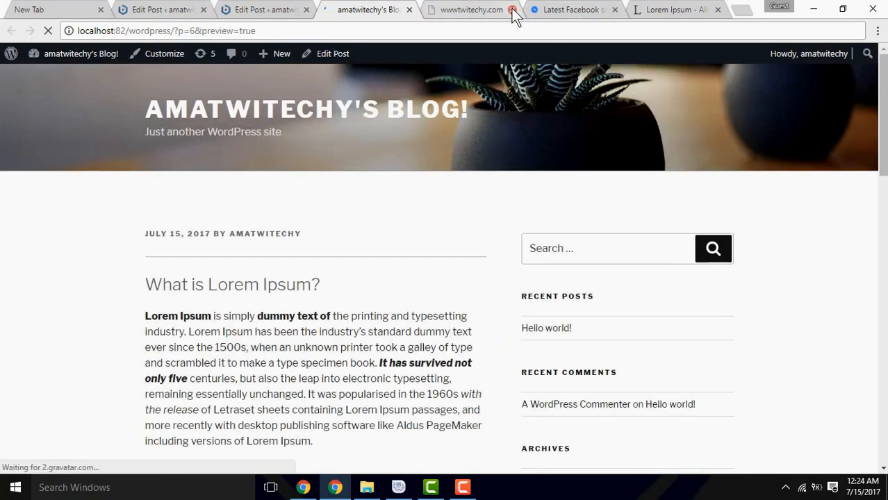
{"action": "left_click", "coordinate": [512, 10]}
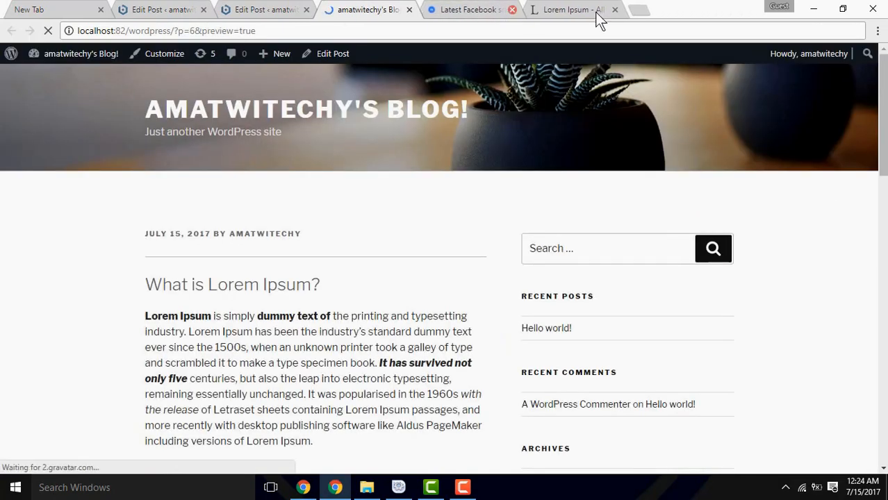
Step: Test the "their infancy" link in the new preview and look over the linked Twitechy home page
{"action": "scroll", "coordinate": [444, 278], "scroll_direction": "down", "scroll_amount": 5}
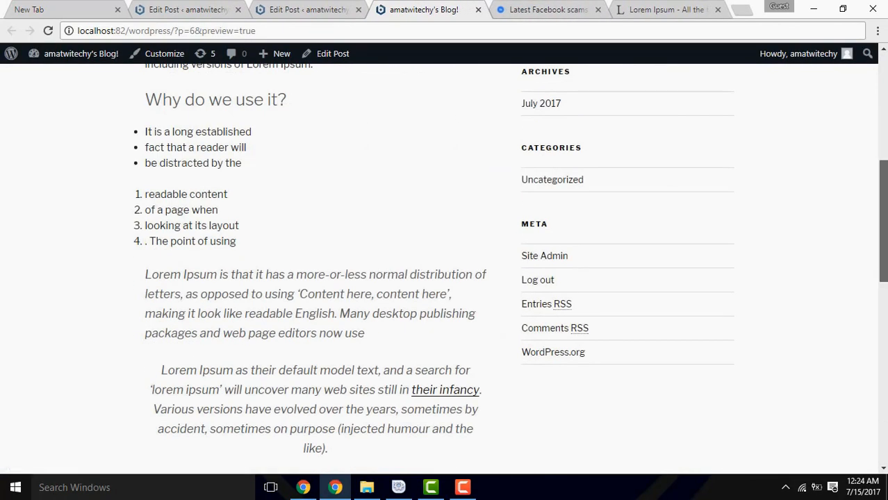
{"action": "scroll", "coordinate": [616, 311], "scroll_direction": "down", "scroll_amount": 1}
{"action": "left_click", "coordinate": [448, 340]}
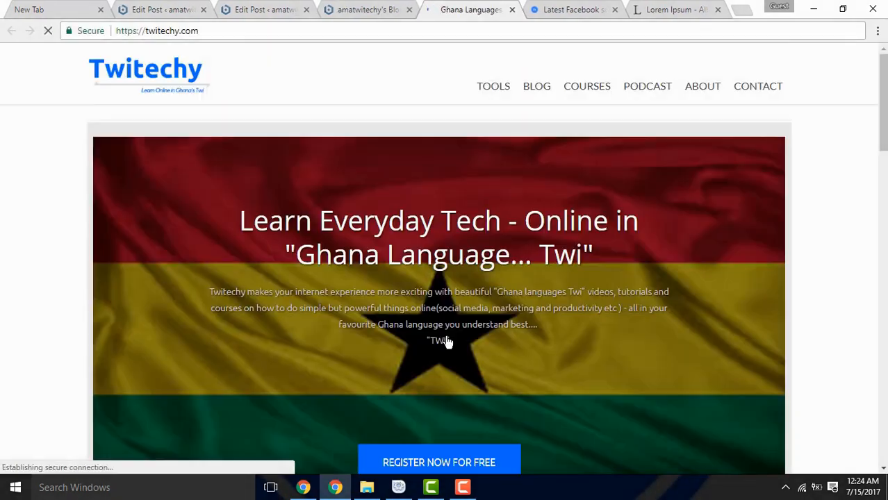
{"action": "left_click_drag", "start_coordinate": [884, 139], "coordinate": [883, 223]}
{"action": "left_click_drag", "start_coordinate": [882, 185], "coordinate": [878, 85]}
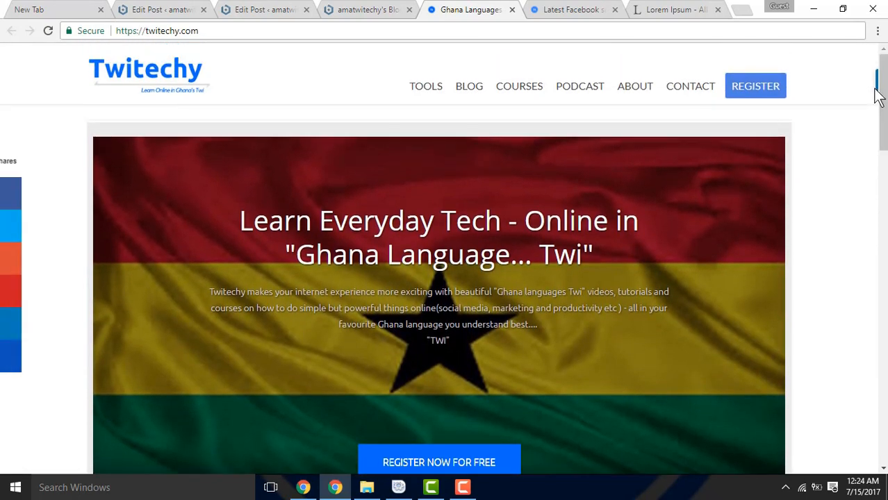
Step: Reopen the post for editing from its preview and show the editor's additional row of formatting tools
{"action": "left_click", "coordinate": [362, 9]}
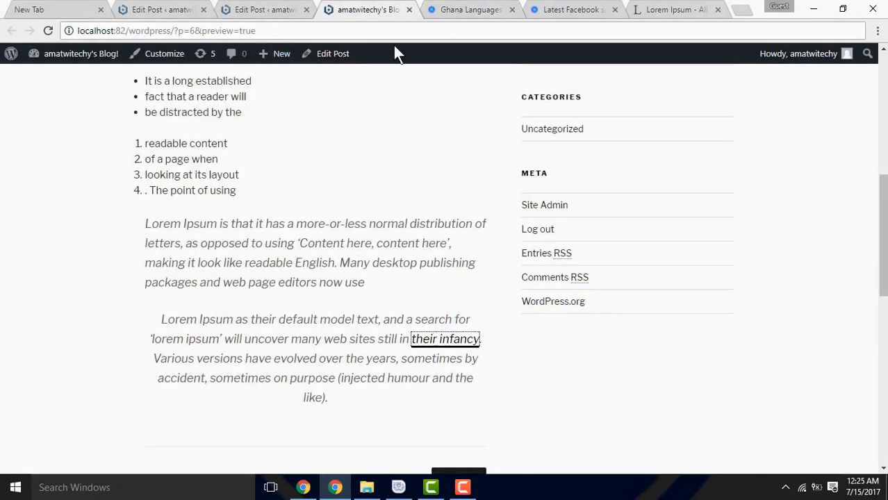
{"action": "left_click", "coordinate": [317, 61]}
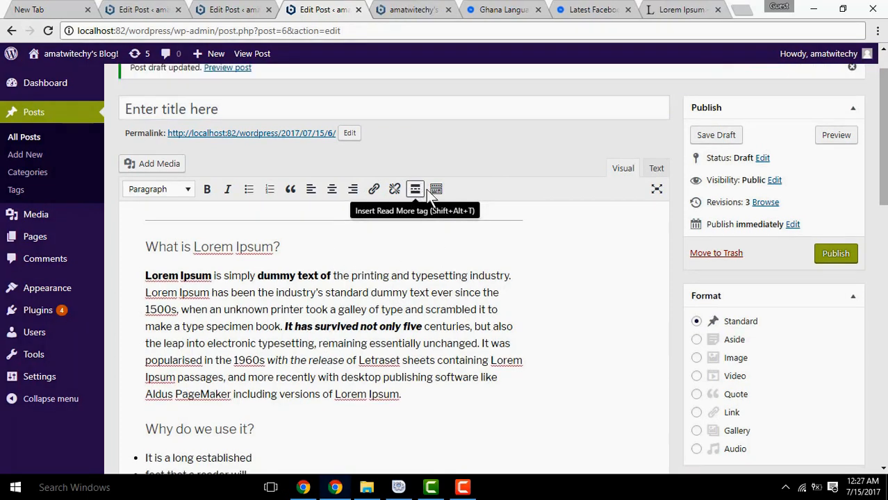
{"action": "left_click", "coordinate": [436, 191]}
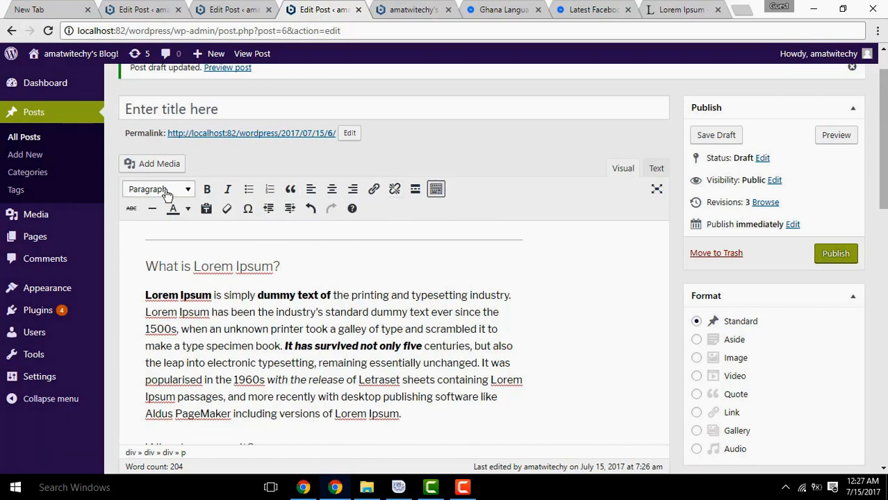
{"action": "left_click", "coordinate": [436, 192]}
{"action": "left_click", "coordinate": [435, 191]}
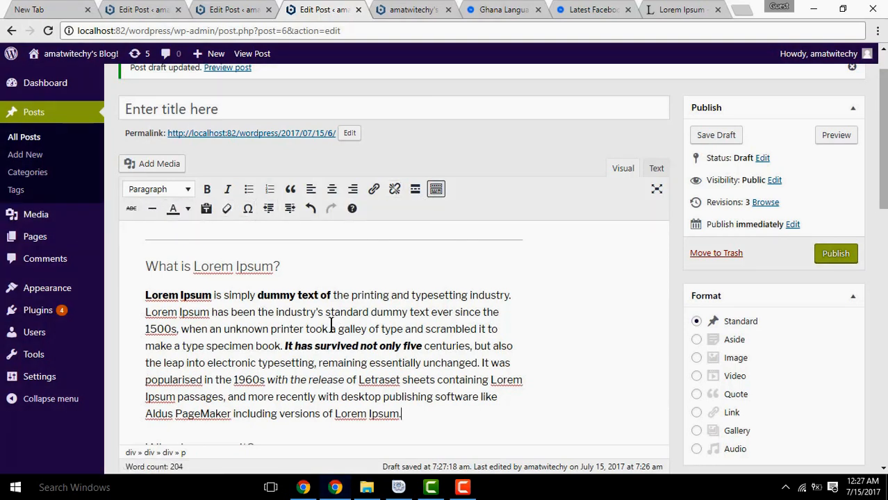
Step: Strike through "standard dummy" in the first paragraph and insert a horizontal line after "scrambled it to"
{"action": "left_click_drag", "start_coordinate": [325, 312], "coordinate": [406, 316]}
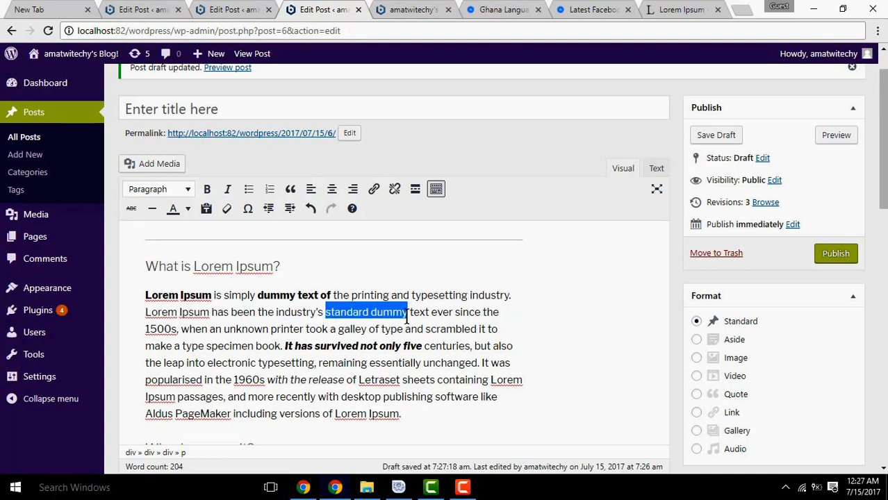
{"action": "left_click", "coordinate": [134, 209]}
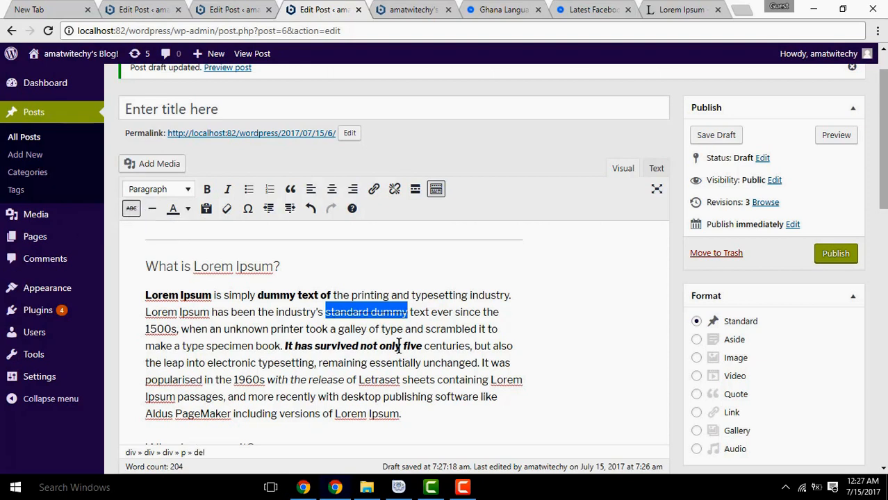
{"action": "left_click", "coordinate": [431, 327]}
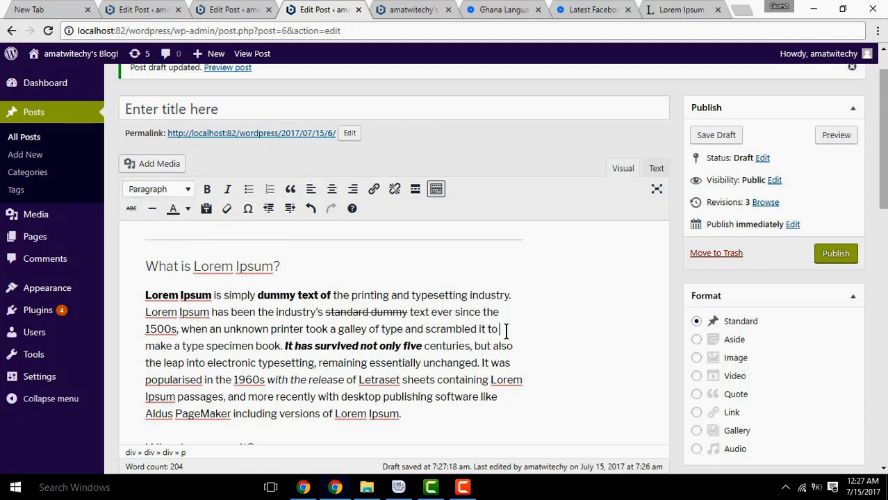
{"action": "left_click", "coordinate": [152, 208]}
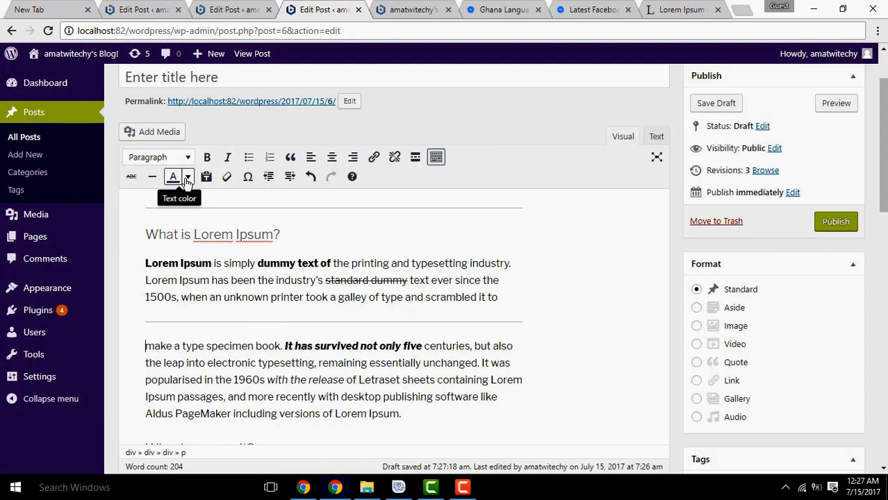
Step: Color the text "make a type specimen book" light blue, using the custom color 00ccff
{"action": "left_click_drag", "start_coordinate": [144, 346], "coordinate": [277, 349]}
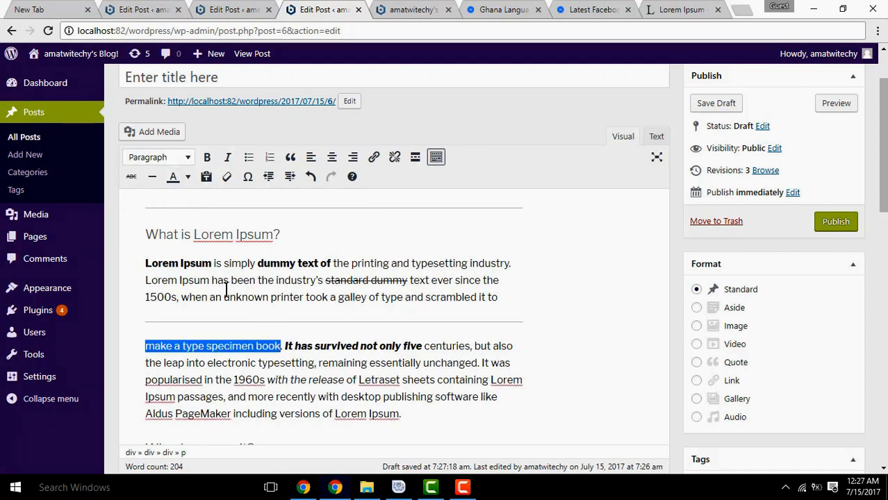
{"action": "left_click", "coordinate": [188, 177]}
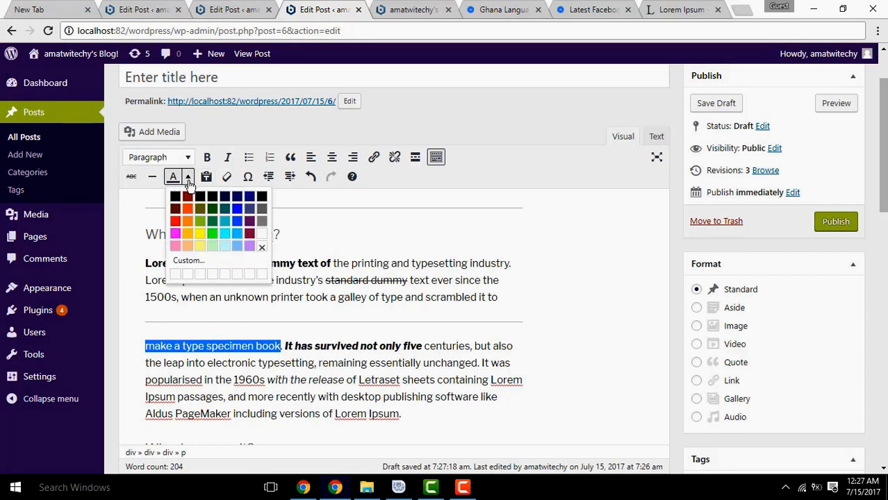
{"action": "left_click", "coordinate": [212, 221]}
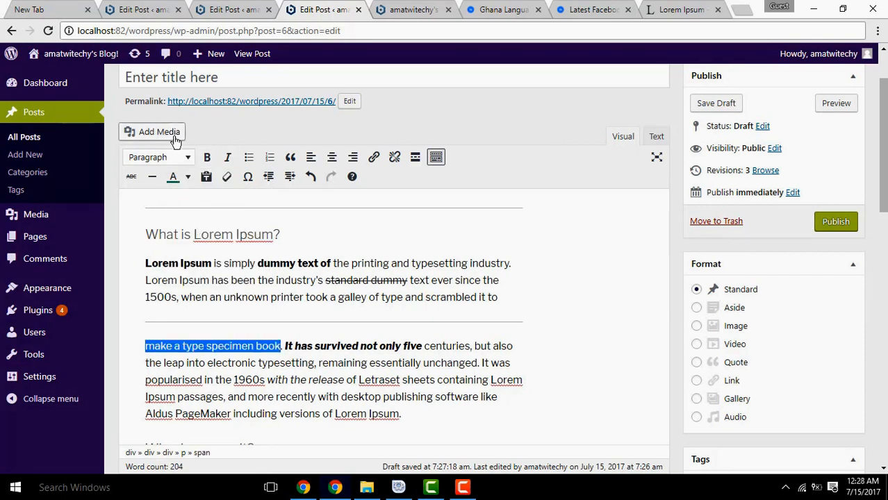
{"action": "left_click", "coordinate": [278, 346]}
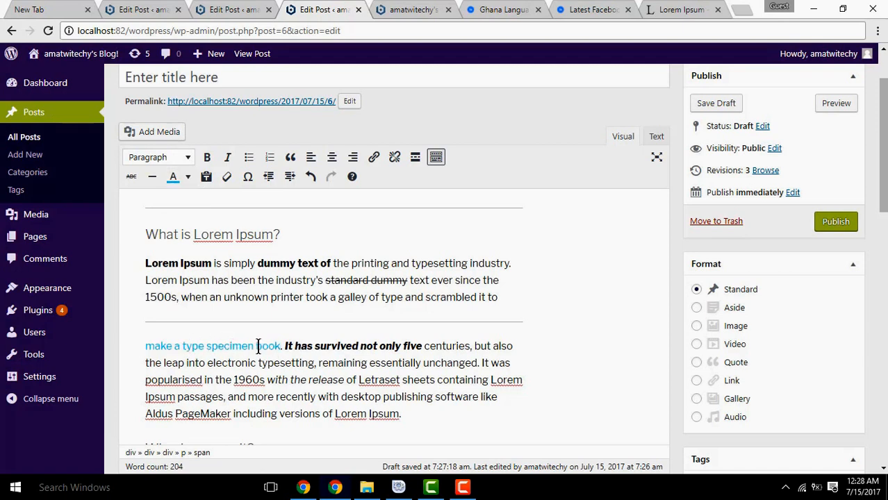
{"action": "left_click", "coordinate": [189, 179]}
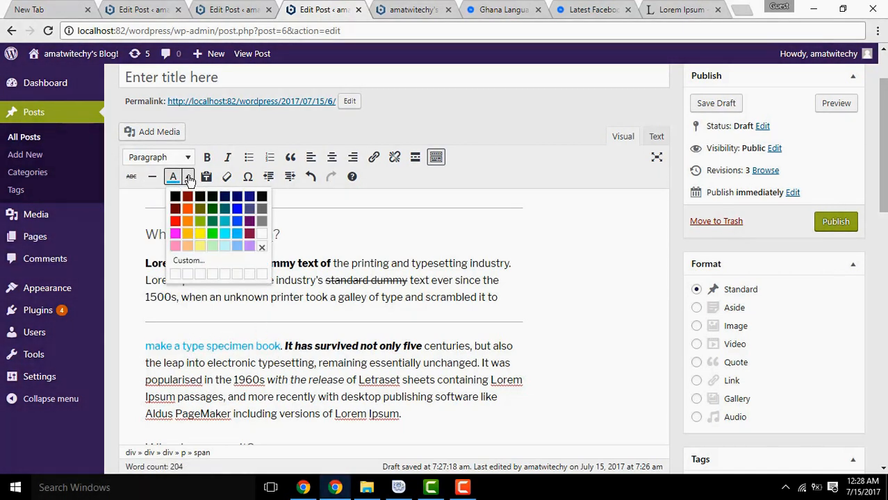
{"action": "left_click", "coordinate": [200, 264]}
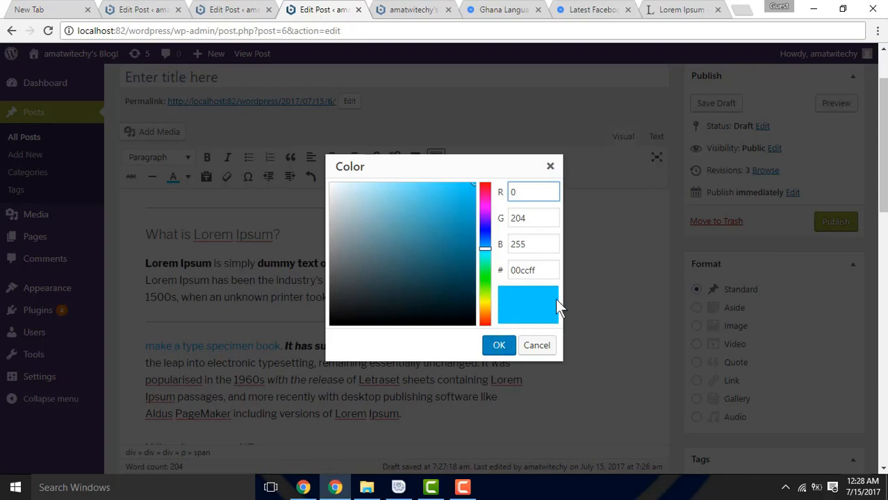
{"action": "left_click", "coordinate": [499, 346]}
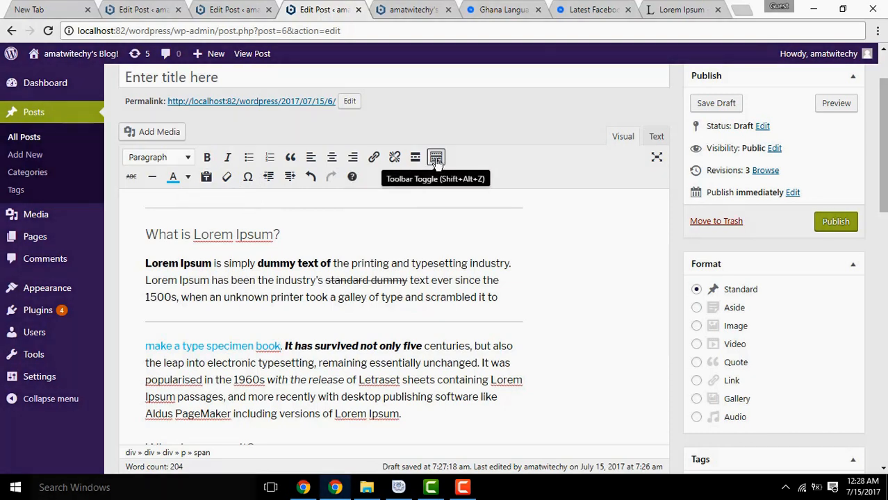
Step: Copy the text from "Facebook complaints keep on growing" through "(the dislike button)" from the Latest Facebook scams 2017 article
{"action": "left_click", "coordinate": [575, 9]}
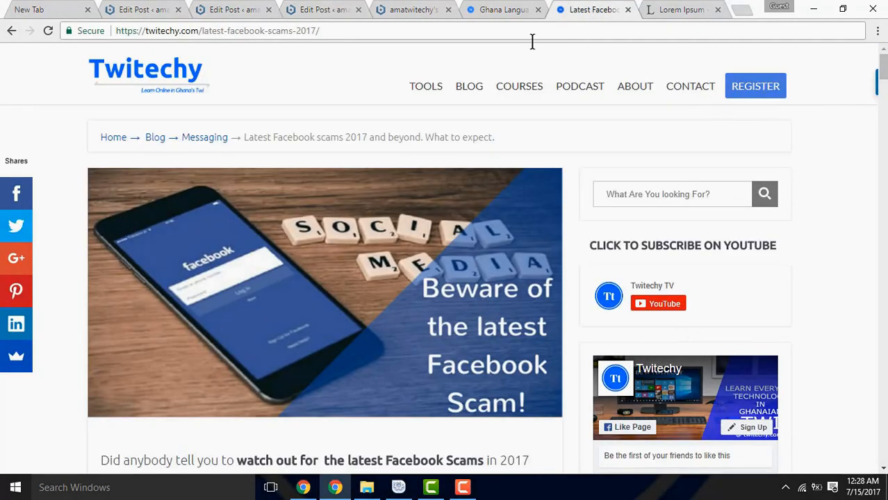
{"action": "left_click_drag", "start_coordinate": [884, 70], "coordinate": [883, 184]}
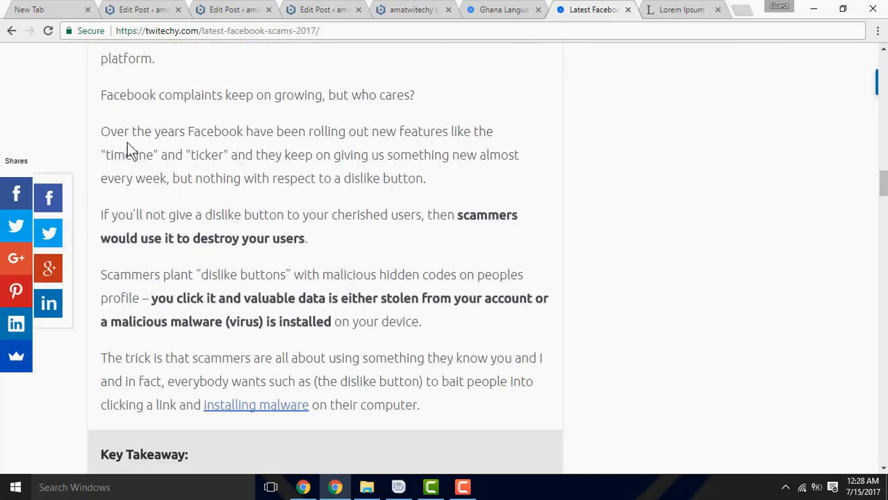
{"action": "left_click_drag", "start_coordinate": [100, 93], "coordinate": [348, 377]}
{"action": "left_click_drag", "start_coordinate": [399, 391], "coordinate": [421, 385]}
{"action": "key", "text": "ctrl+c"}
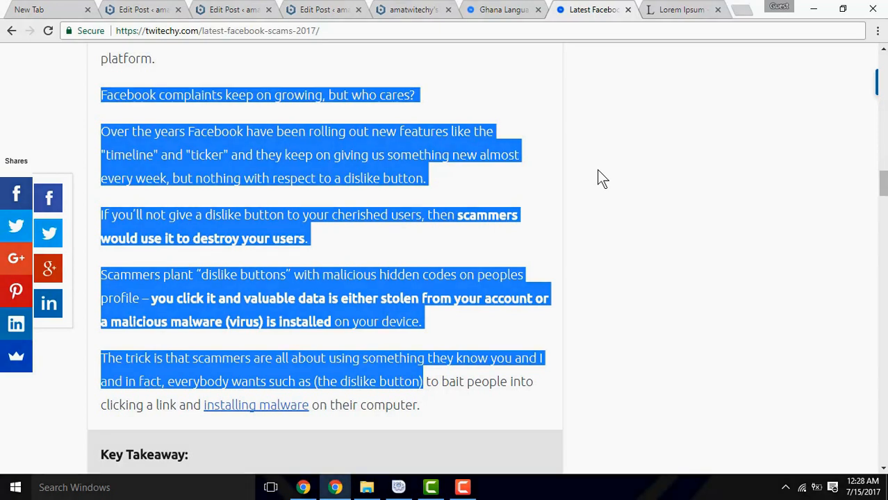
Step: Return to the draft post in the editor, turn on pasting as plain text and dismiss the notice
{"action": "left_click", "coordinate": [507, 14]}
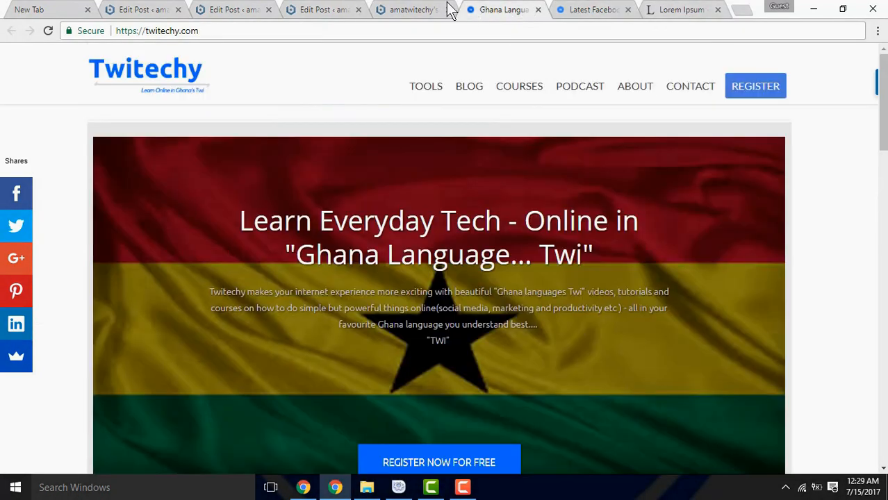
{"action": "left_click", "coordinate": [419, 10]}
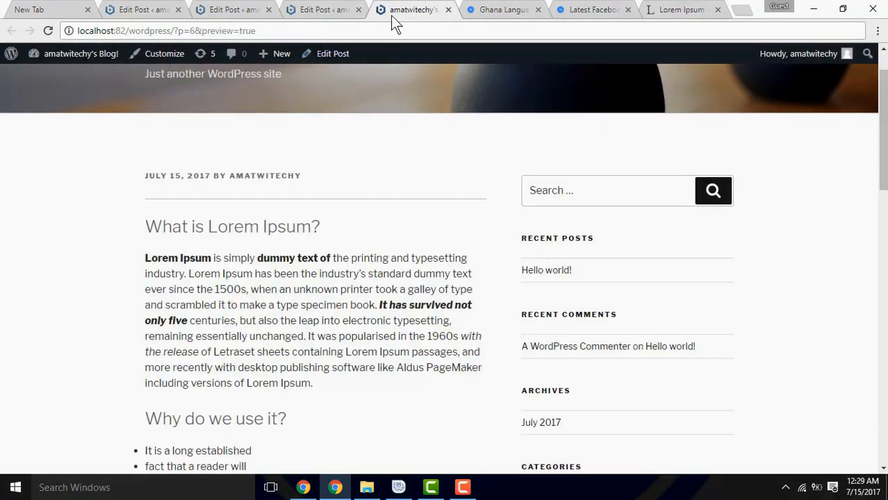
{"action": "left_click", "coordinate": [328, 13]}
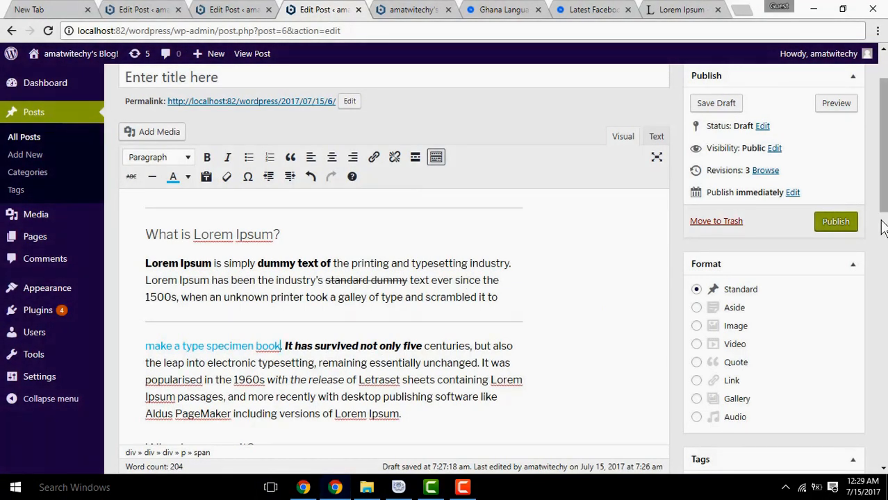
{"action": "scroll", "coordinate": [884, 227], "scroll_direction": "down", "scroll_amount": 4}
{"action": "left_click_drag", "start_coordinate": [881, 227], "coordinate": [881, 90]}
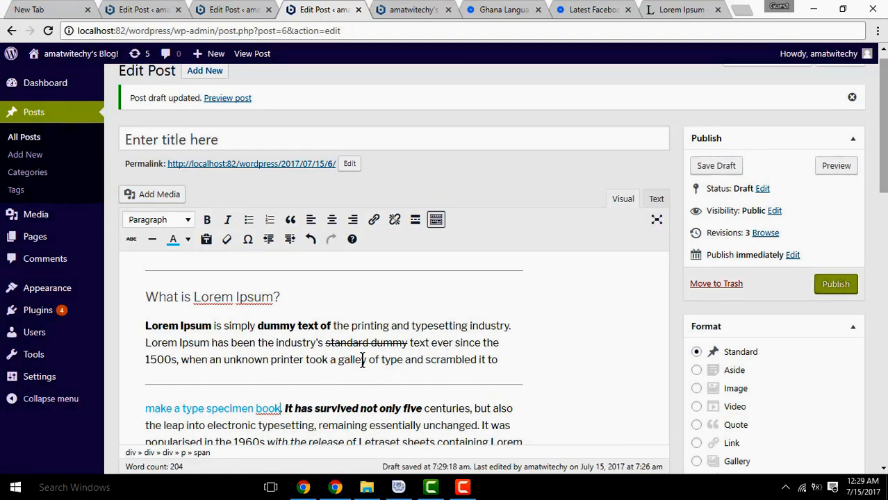
{"action": "left_click", "coordinate": [208, 240]}
{"action": "left_click", "coordinate": [206, 241]}
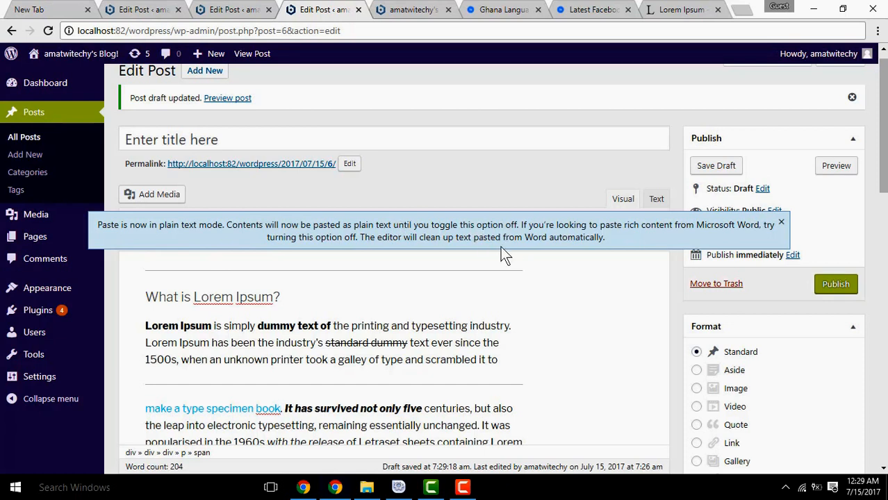
{"action": "left_click", "coordinate": [781, 225]}
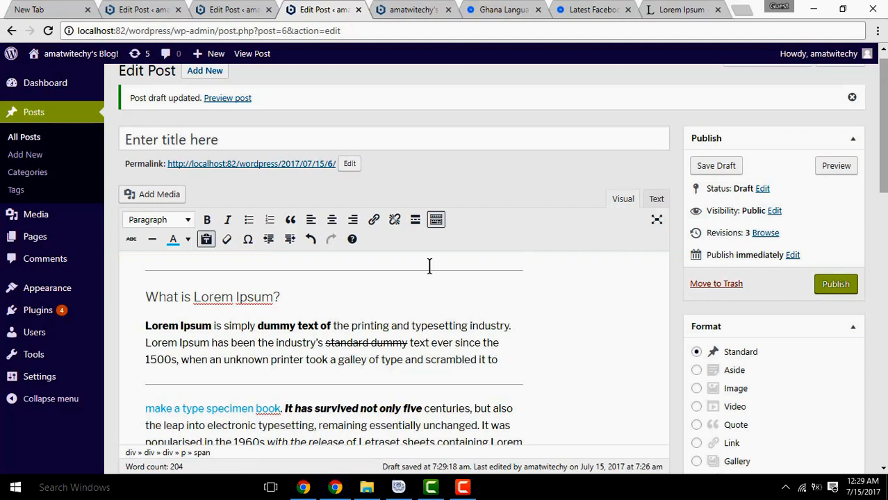
Step: Paste the copied Facebook article text into a new paragraph after "scrambled it to", and turn plain-text pasting back off
{"action": "left_click", "coordinate": [203, 247]}
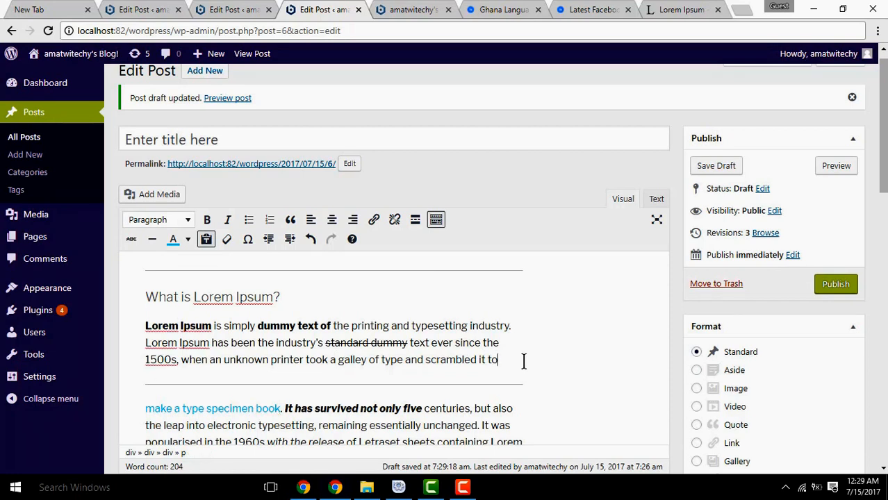
{"action": "key", "text": "Return"}
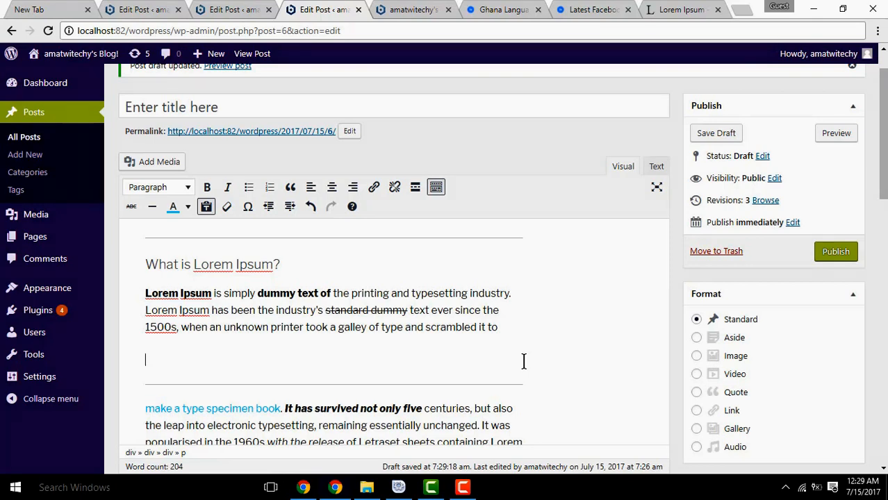
{"action": "key", "text": "ctrl+v"}
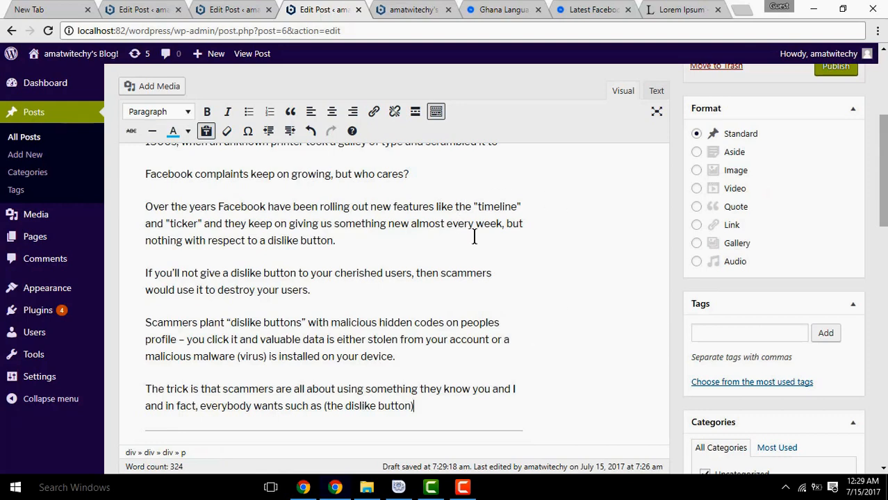
{"action": "scroll", "coordinate": [745, 194], "scroll_direction": "up", "scroll_amount": 3}
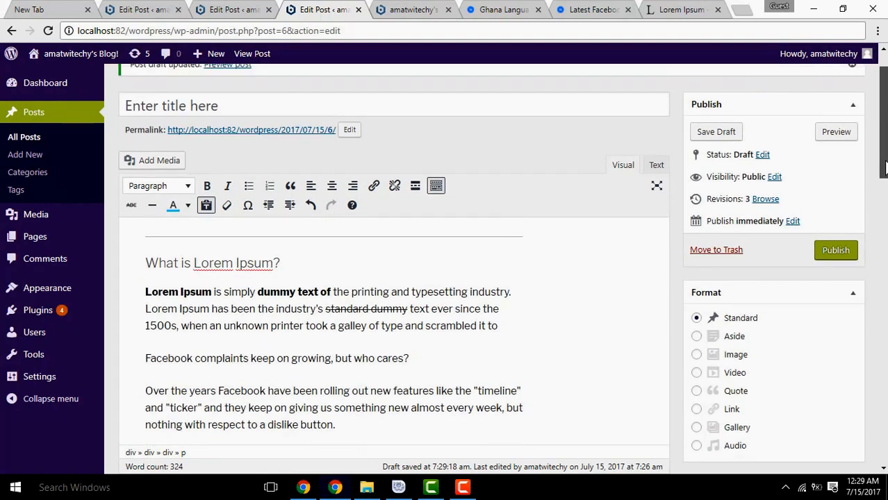
{"action": "scroll", "coordinate": [745, 193], "scroll_direction": "down", "scroll_amount": 1}
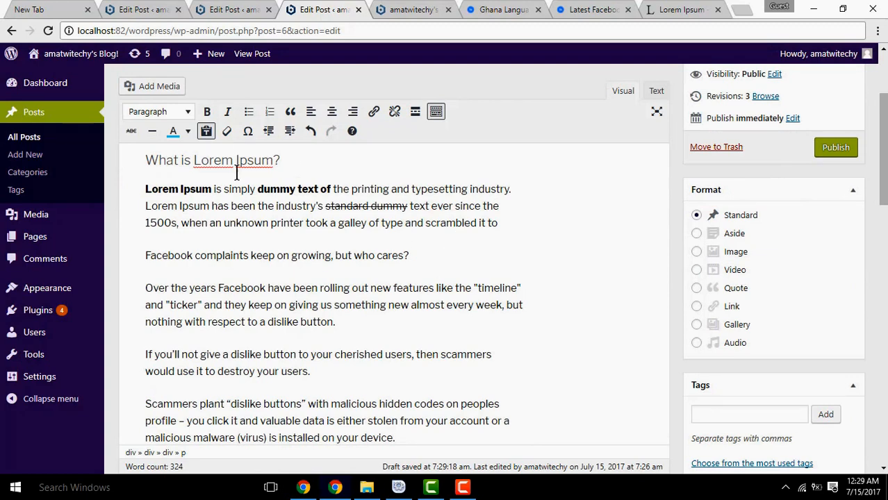
{"action": "scroll", "coordinate": [545, 185], "scroll_direction": "down", "scroll_amount": 1}
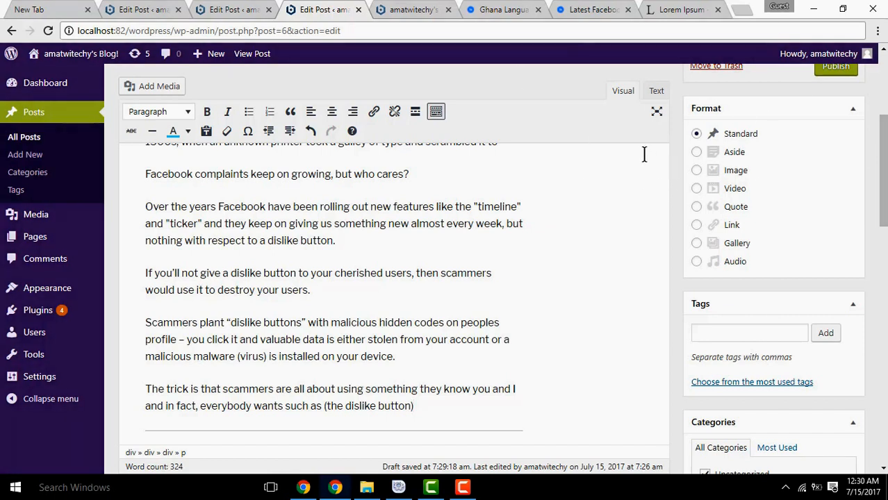
Step: Demonstrate distraction-free writing mode by toggling it, leaving it switched on
{"action": "left_click", "coordinate": [657, 114]}
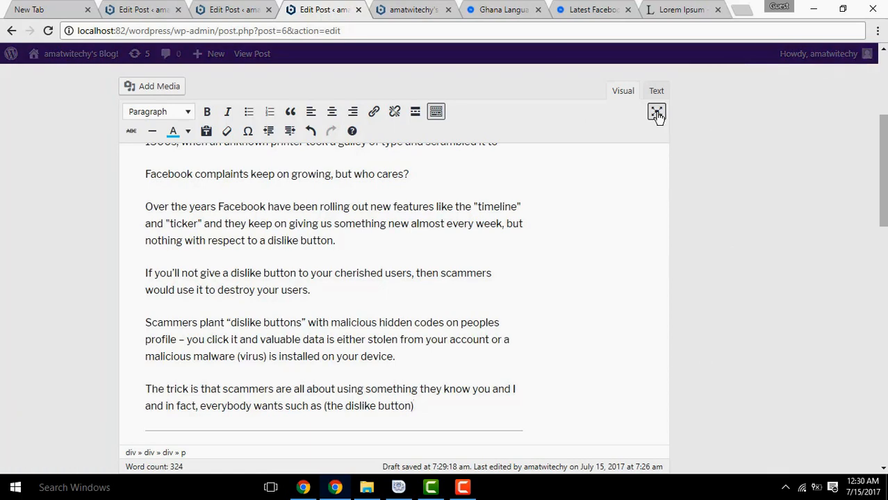
{"action": "mouse_move", "coordinate": [883, 132]}
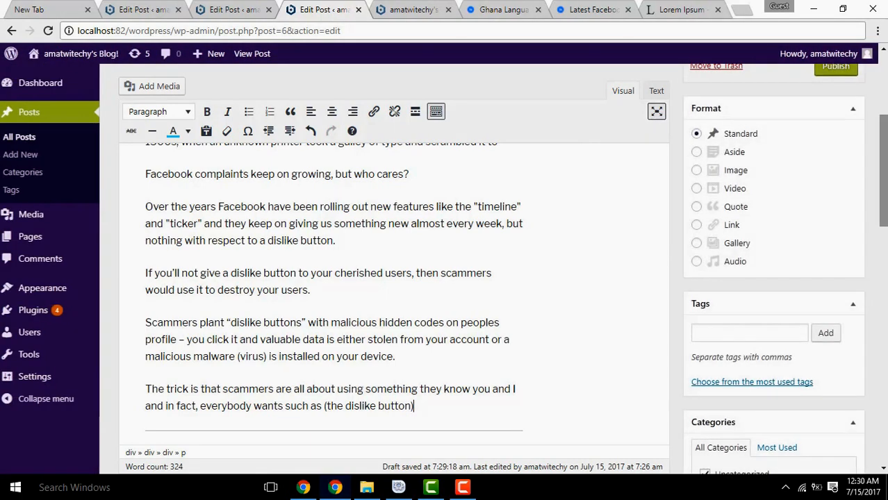
{"action": "left_click", "coordinate": [655, 116]}
{"action": "left_click", "coordinate": [658, 117]}
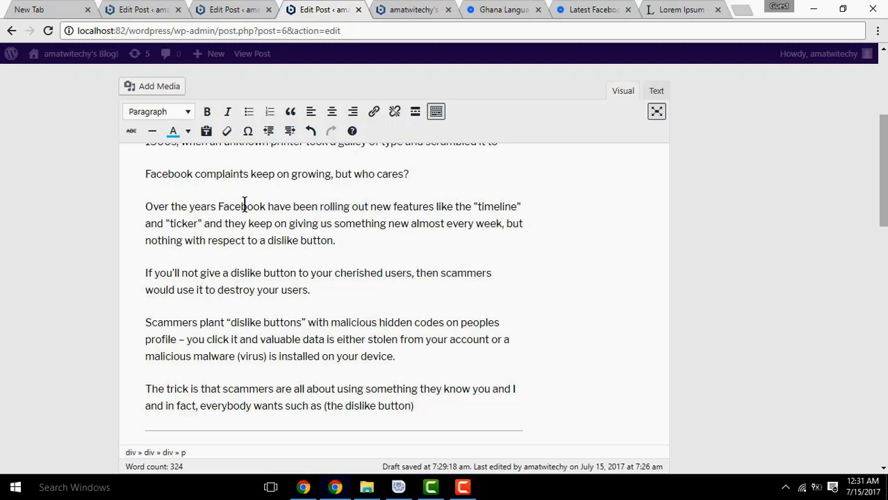
Step: Compare the post's HTML source with its visual rendering
{"action": "left_click", "coordinate": [657, 91]}
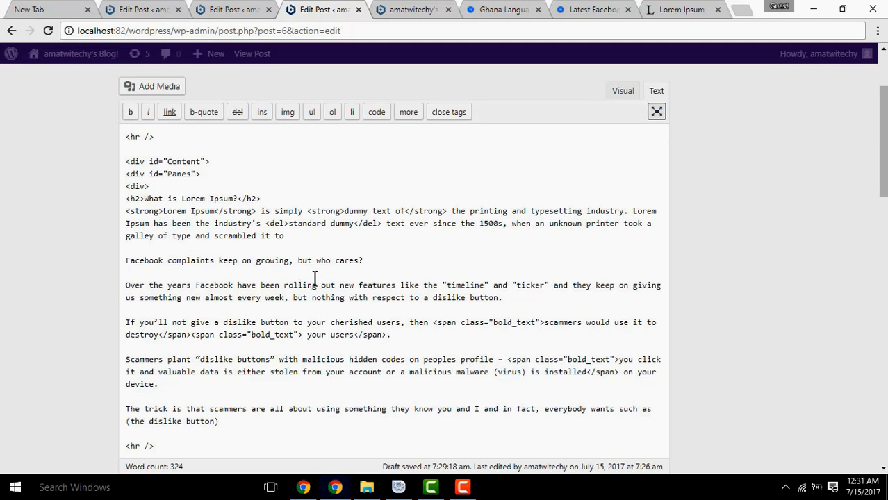
{"action": "left_click", "coordinate": [628, 94]}
{"action": "left_click", "coordinate": [655, 93]}
{"action": "left_click", "coordinate": [621, 91]}
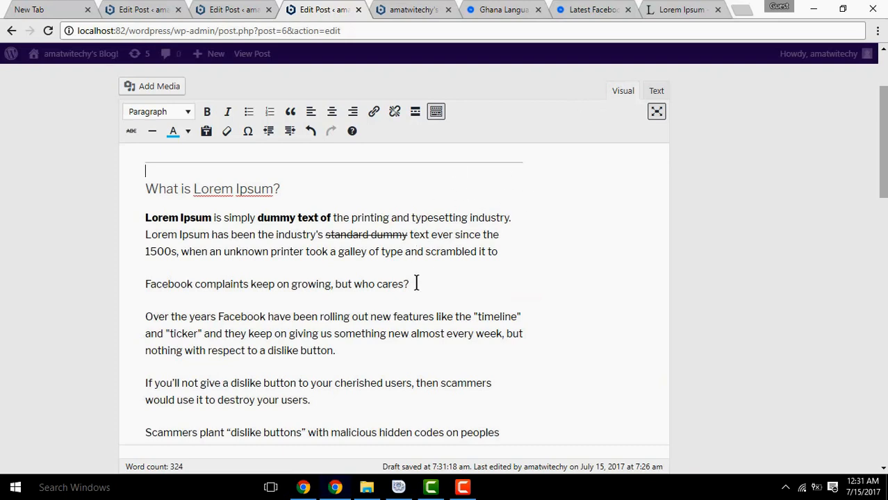
Step: In the HTML source, format "rolling out new features like" as code and check it in the visual view
{"action": "left_click", "coordinate": [656, 91]}
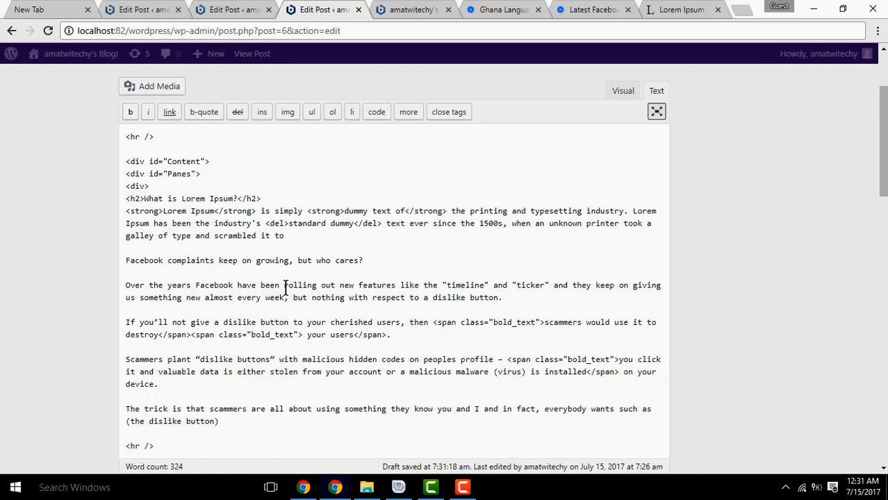
{"action": "left_click_drag", "start_coordinate": [284, 286], "coordinate": [421, 292]}
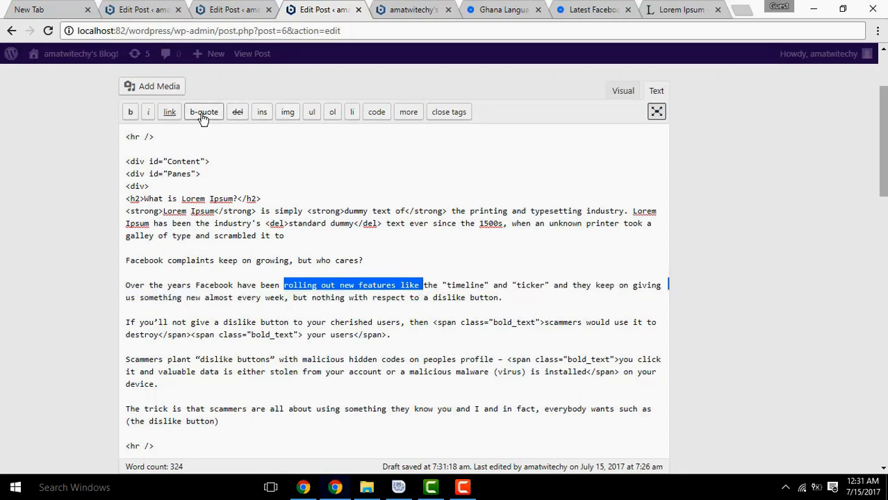
{"action": "left_click", "coordinate": [170, 114]}
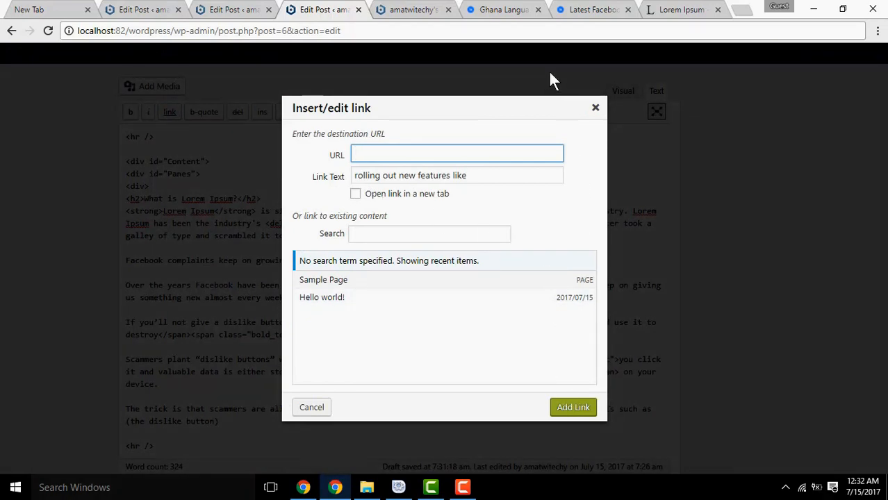
{"action": "left_click", "coordinate": [595, 107]}
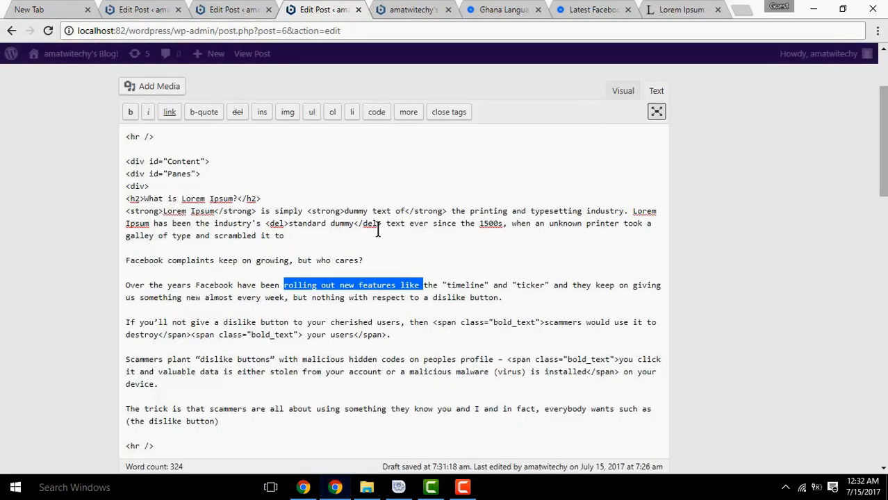
{"action": "left_click", "coordinate": [379, 115]}
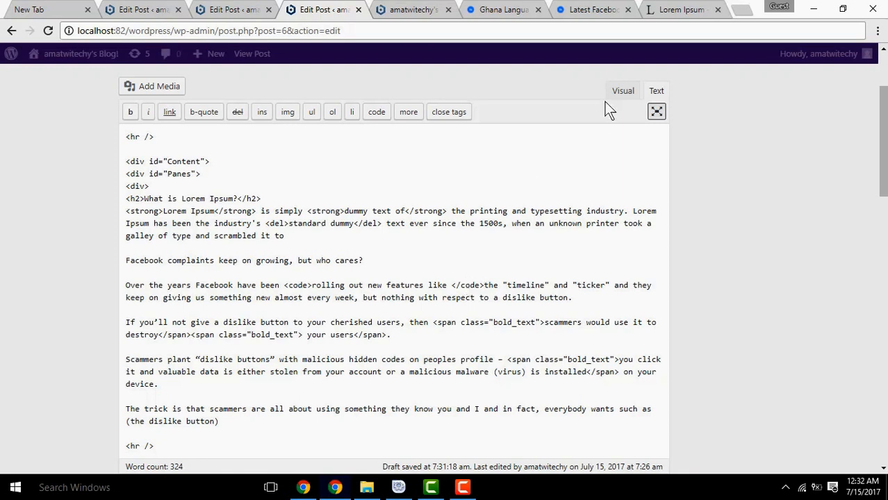
{"action": "left_click", "coordinate": [622, 91]}
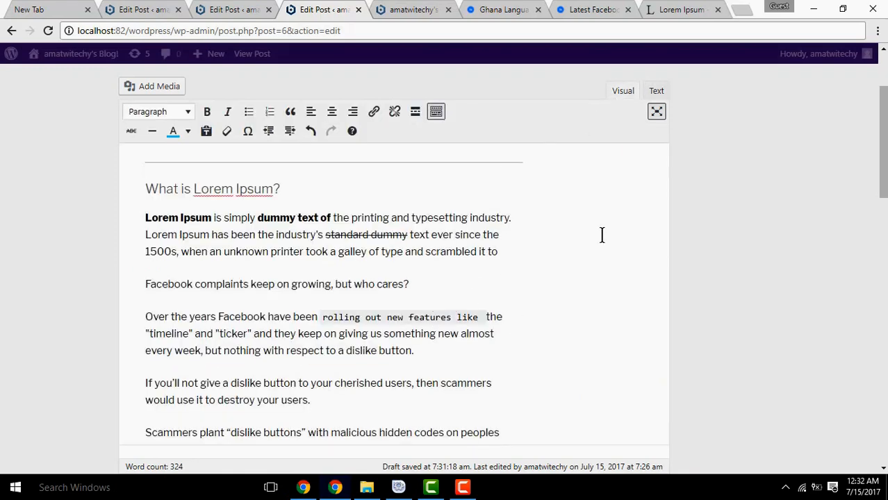
{"action": "scroll", "coordinate": [496, 277], "scroll_direction": "down", "scroll_amount": 3}
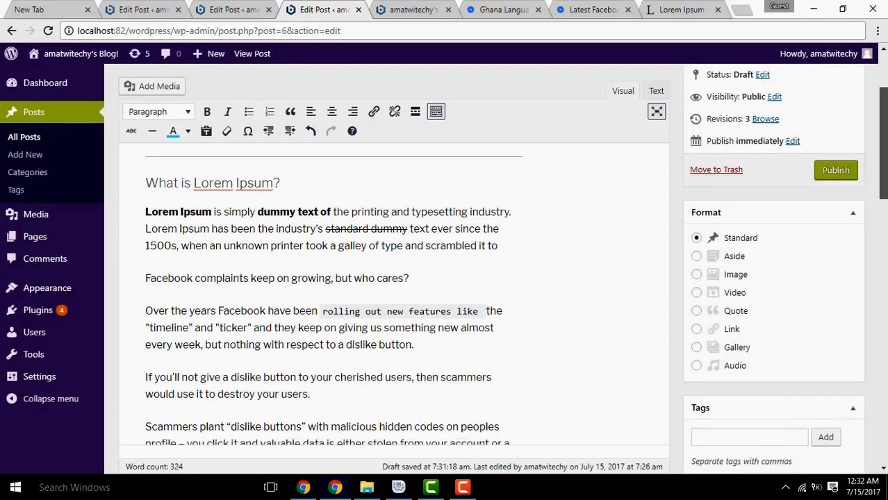
{"action": "scroll", "coordinate": [393, 278], "scroll_direction": "up", "scroll_amount": 3}
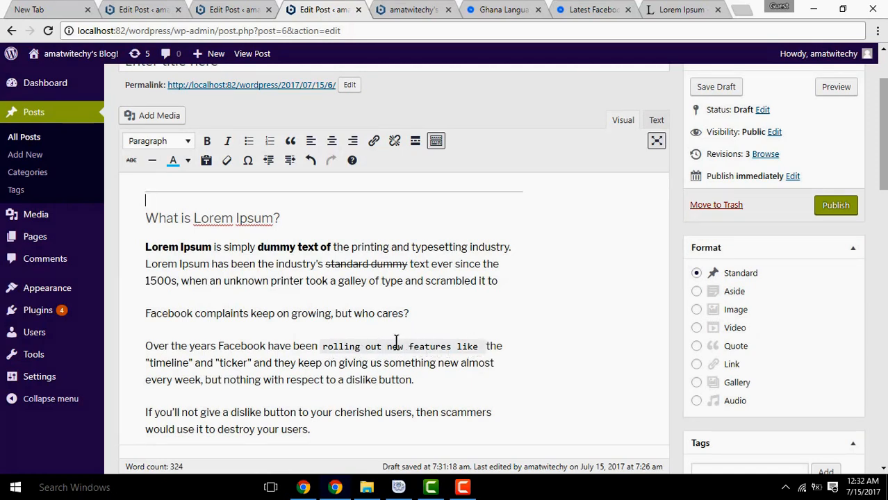
Step: Examine the HTML source of the whole post, including its code, color and list tags, and return to the visual view
{"action": "left_click", "coordinate": [655, 122]}
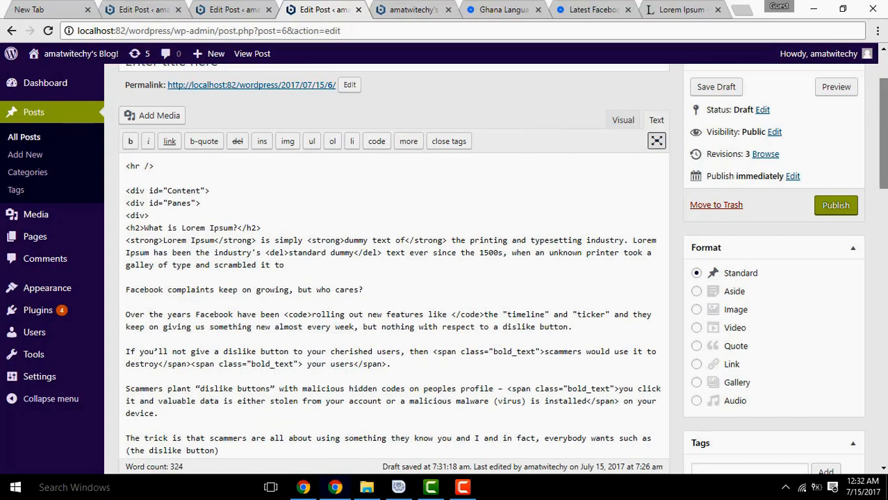
{"action": "scroll", "coordinate": [882, 132], "scroll_direction": "down", "scroll_amount": 6}
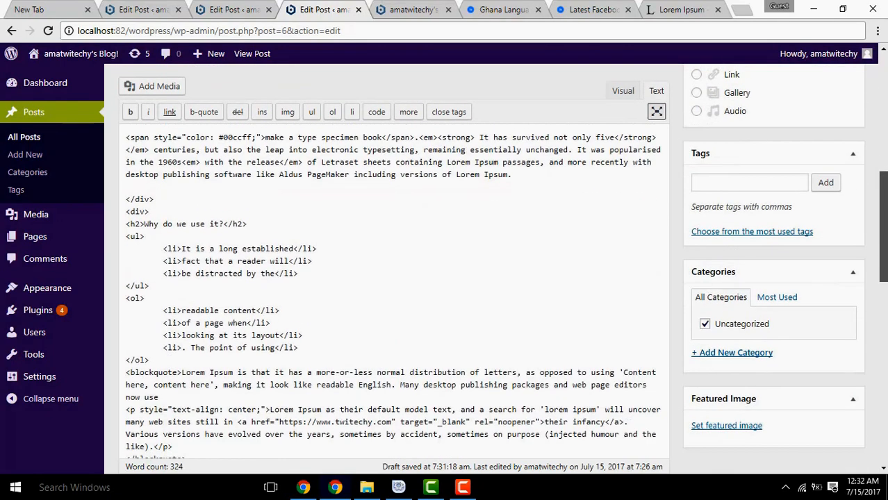
{"action": "scroll", "coordinate": [613, 179], "scroll_direction": "up", "scroll_amount": 10}
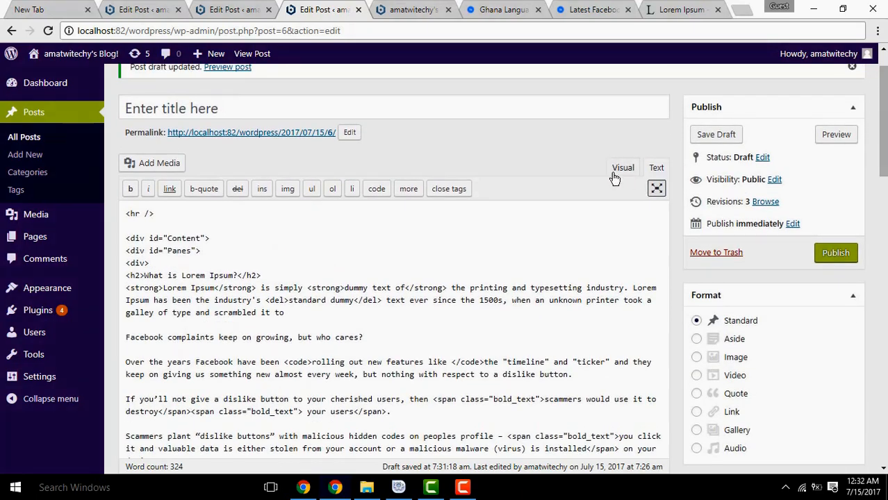
{"action": "left_click", "coordinate": [615, 173]}
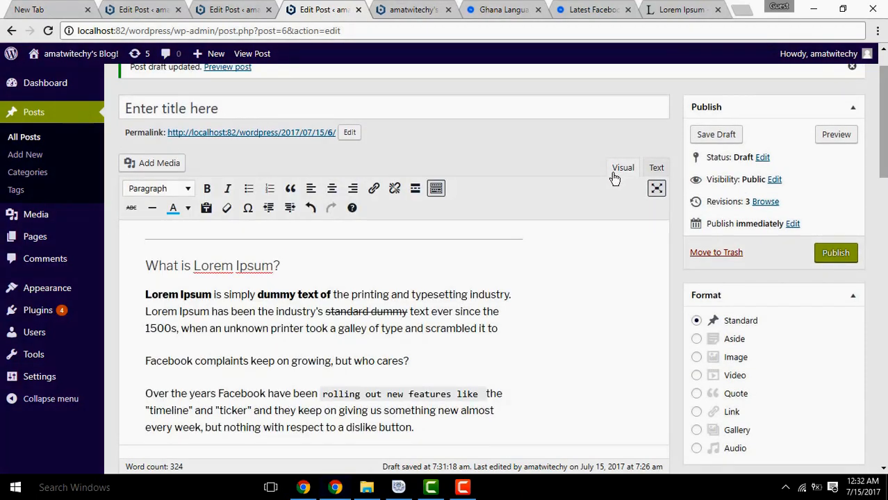